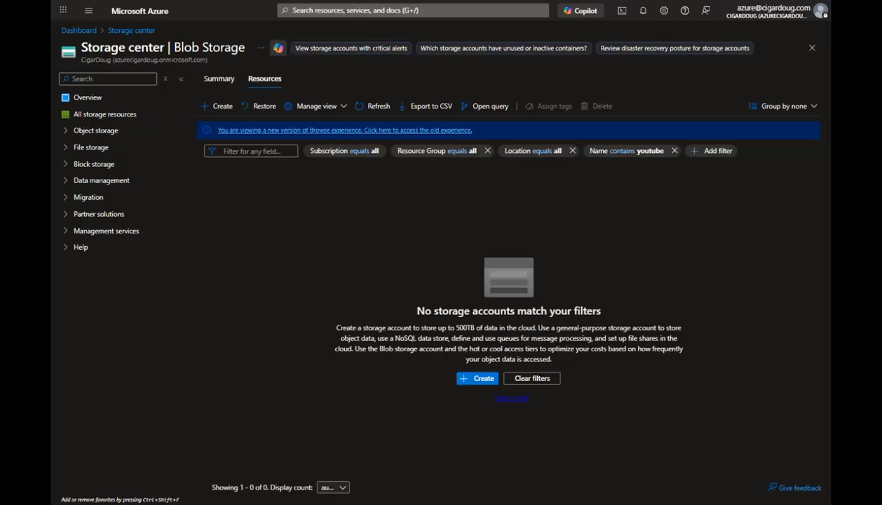
# Search for the Storage accounts service, open it, and start creating a new storage account.
pyautogui.click(413, 10)
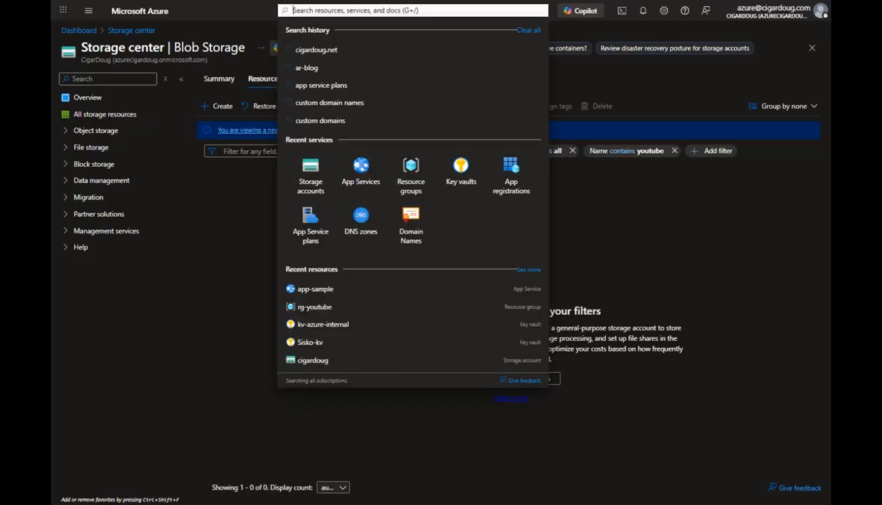
pyautogui.write('st')
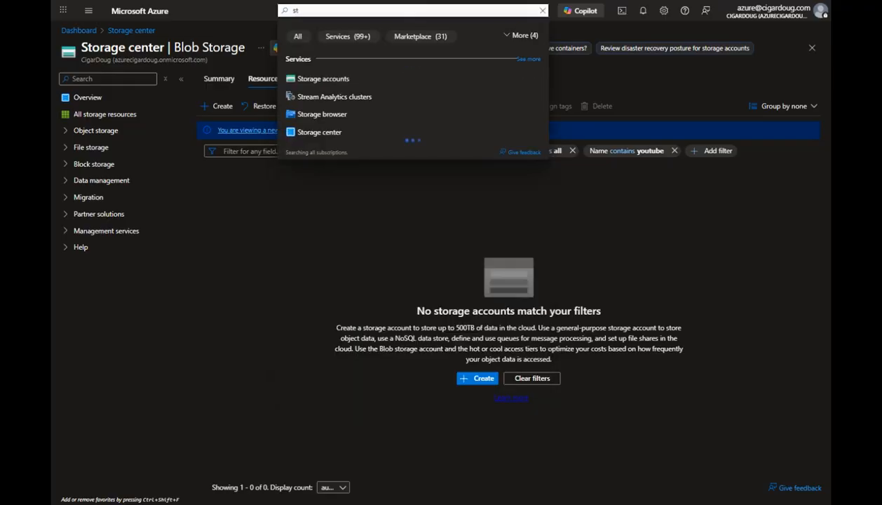
pyautogui.write('orage')
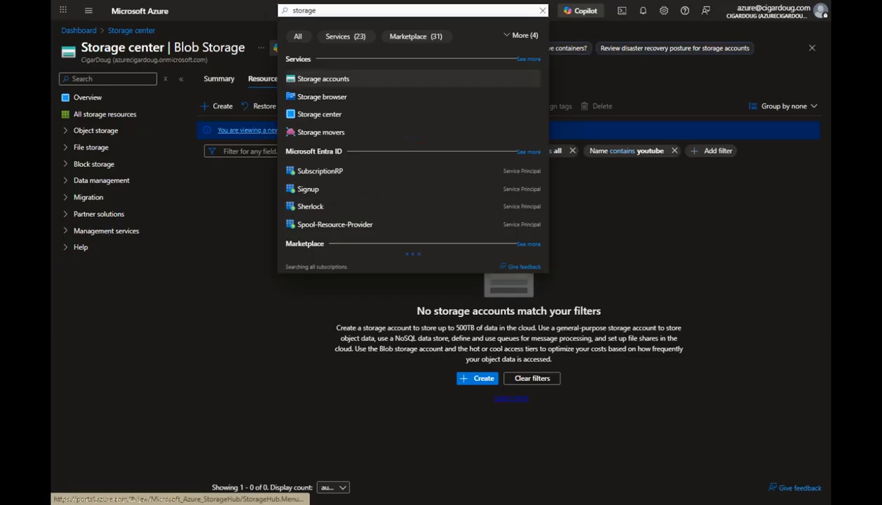
pyautogui.click(323, 78)
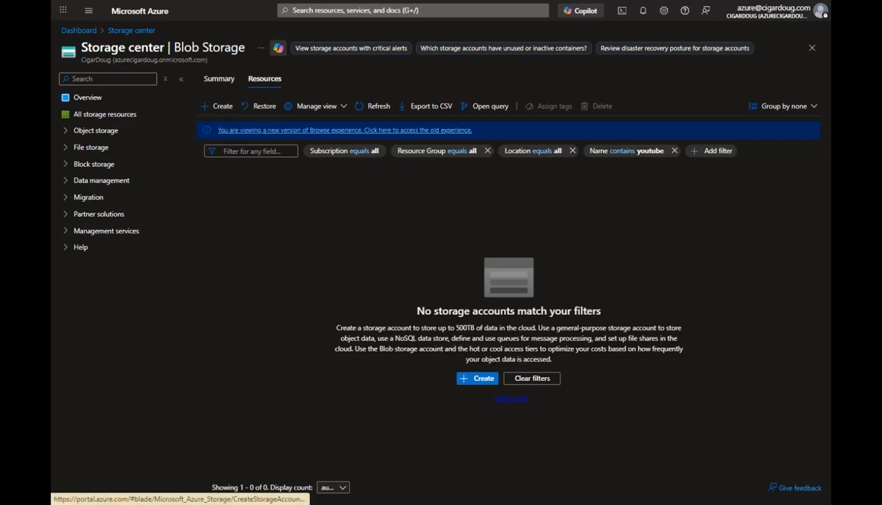
pyautogui.click(478, 378)
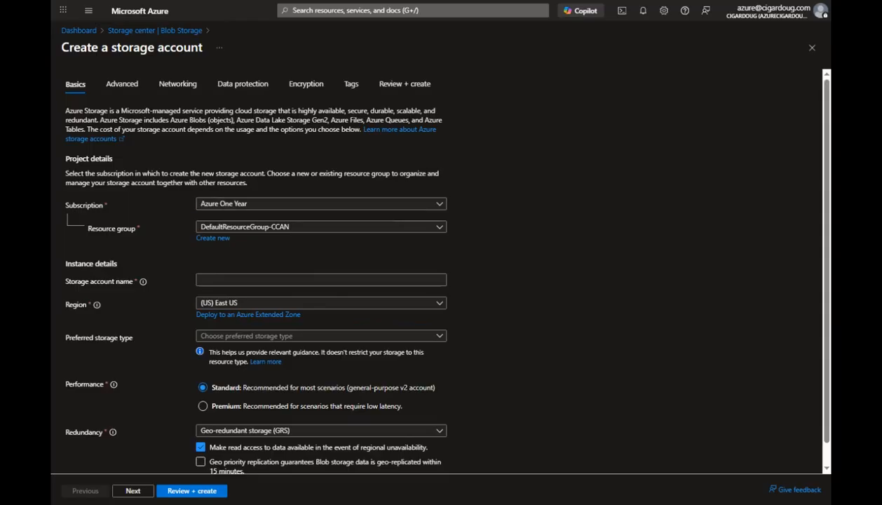
# Assign the new storage account to the rg-youtube resource group and enter sayoutube as its name.
pyautogui.click(321, 226)
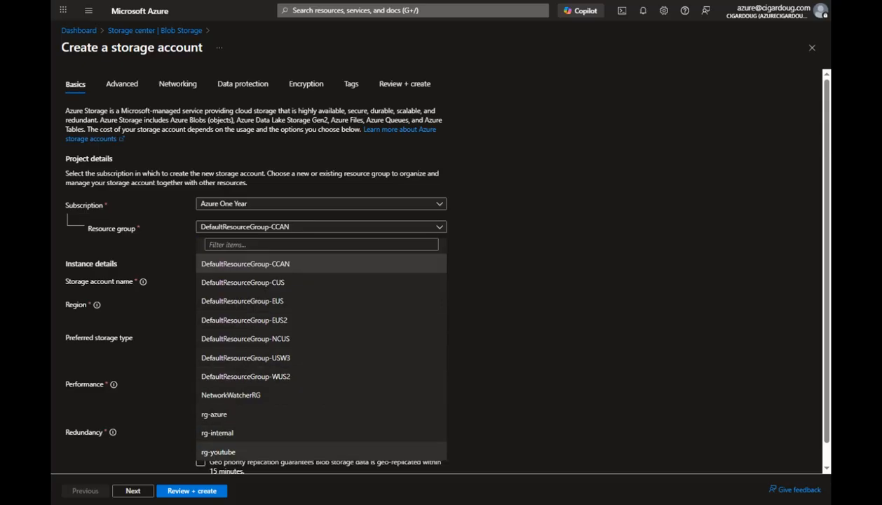
pyautogui.click(218, 452)
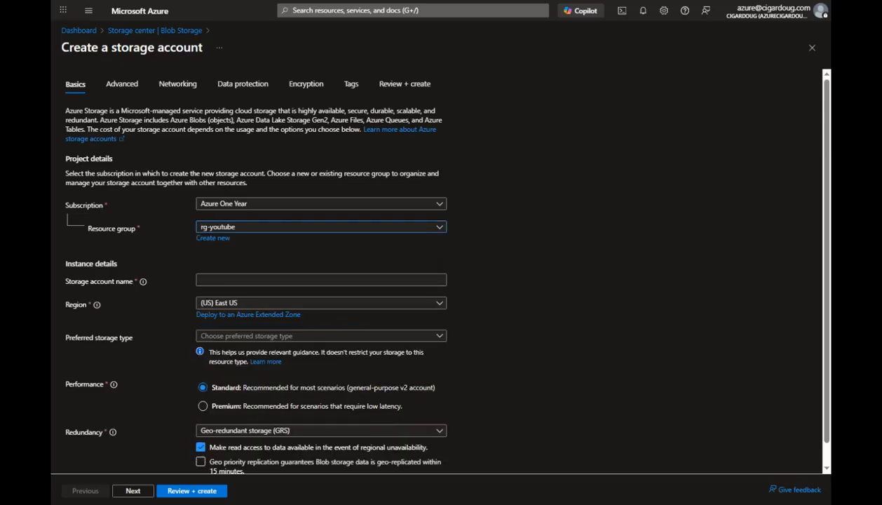
pyautogui.click(267, 280)
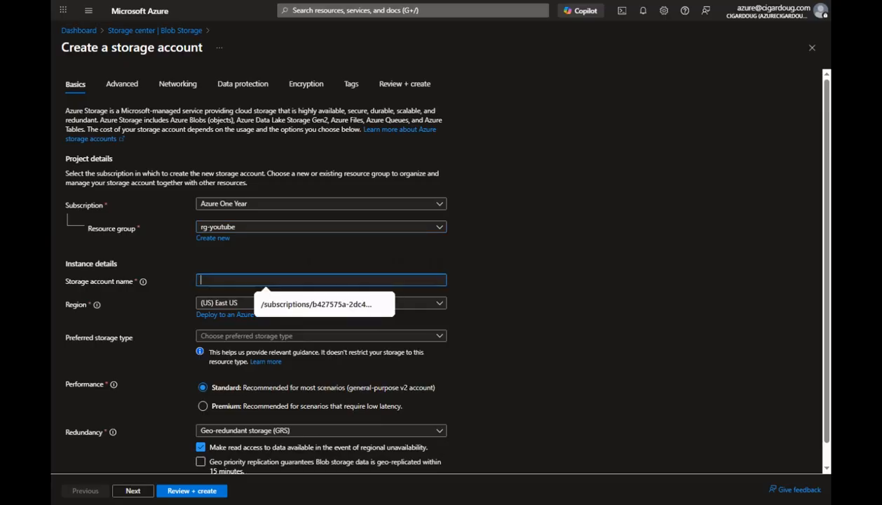
pyautogui.write('s')
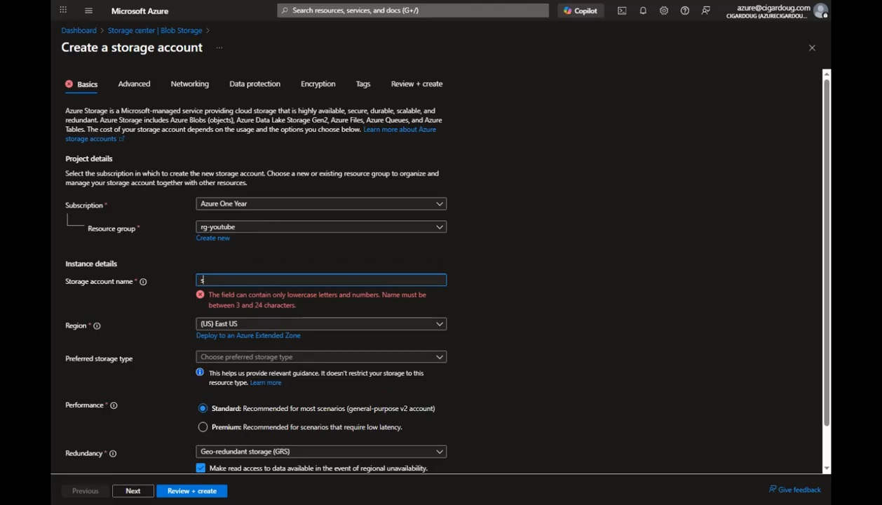
pyautogui.write('a-youtubr')
pyautogui.press('BackSpace')
pyautogui.write('e')
pyautogui.press('Delete')
pyautogui.press('BackSpace')
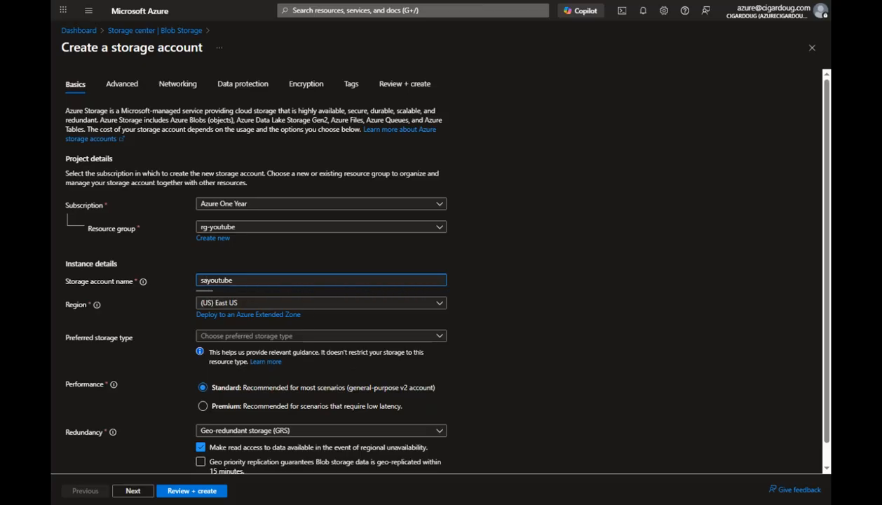
# Set the preferred storage type to Azure Blob Storage or Azure Data Lake Storage Gen 2 and the primary workload to Backup and archive.
pyautogui.scroll(-1, 436, 281)
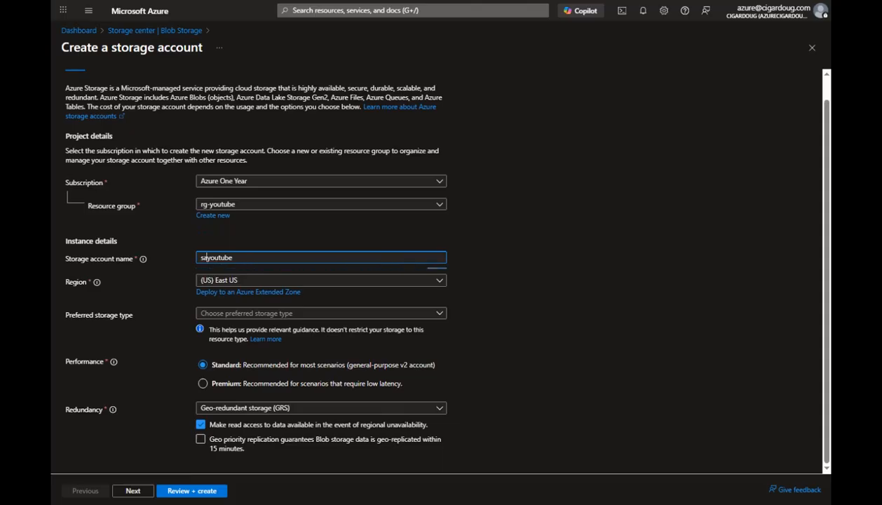
pyautogui.scroll(1, 321, 314)
pyautogui.click(321, 336)
pyautogui.scroll(-1, 321, 336)
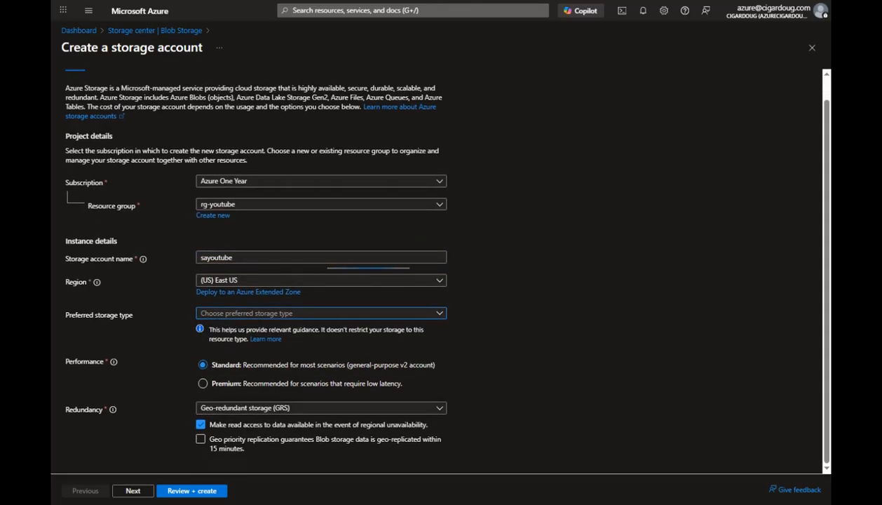
pyautogui.click(322, 314)
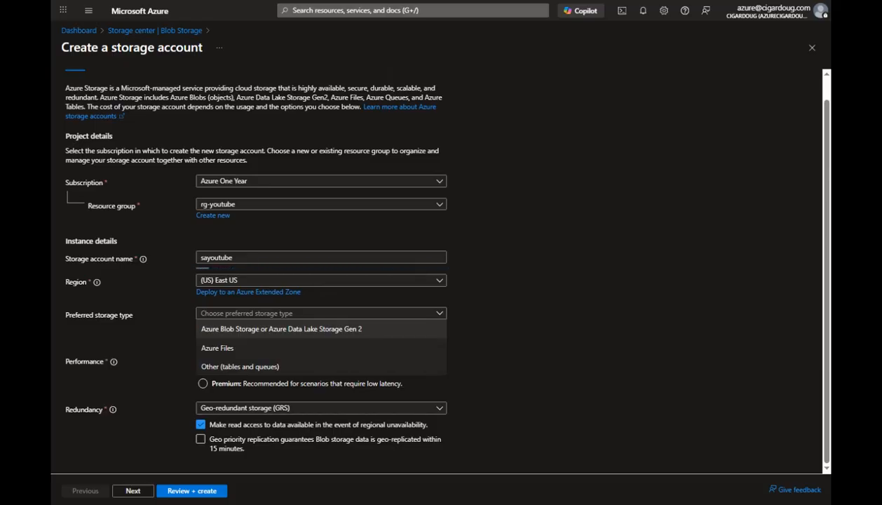
pyautogui.click(281, 329)
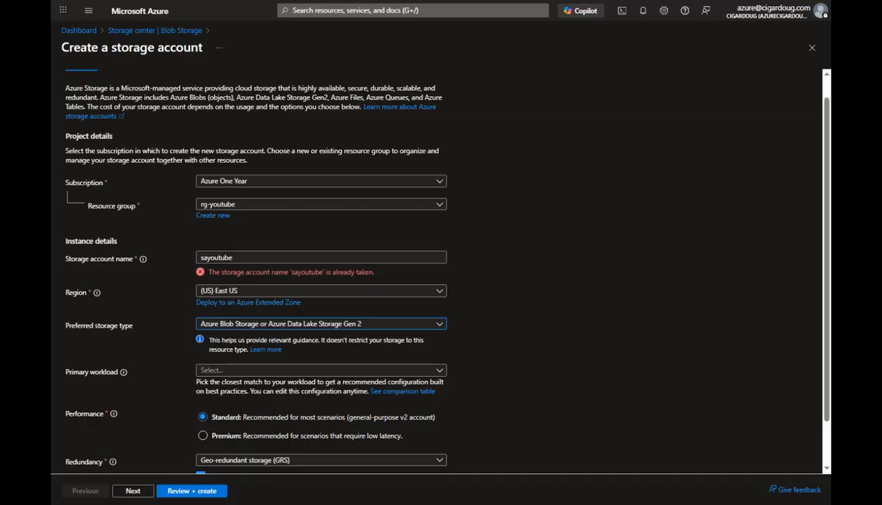
pyautogui.click(321, 371)
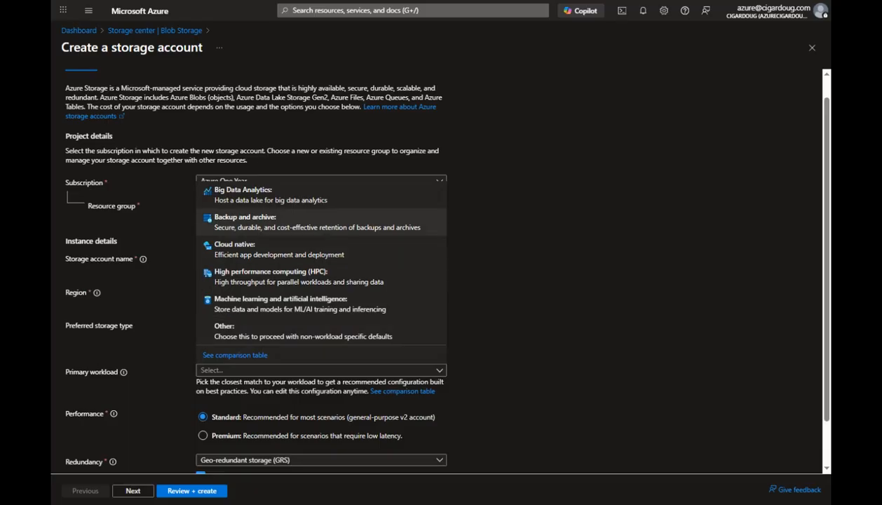
pyautogui.click(280, 222)
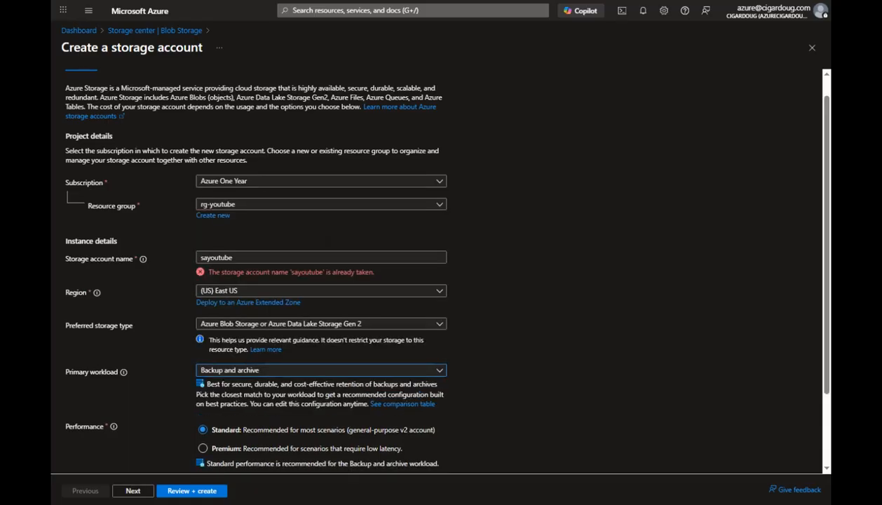
# Change the storage account name to cigardougyoutube by replacing its sa prefix.
pyautogui.moveTo(208, 257); pyautogui.dragTo(199, 257)
pyautogui.write('cigaroud')
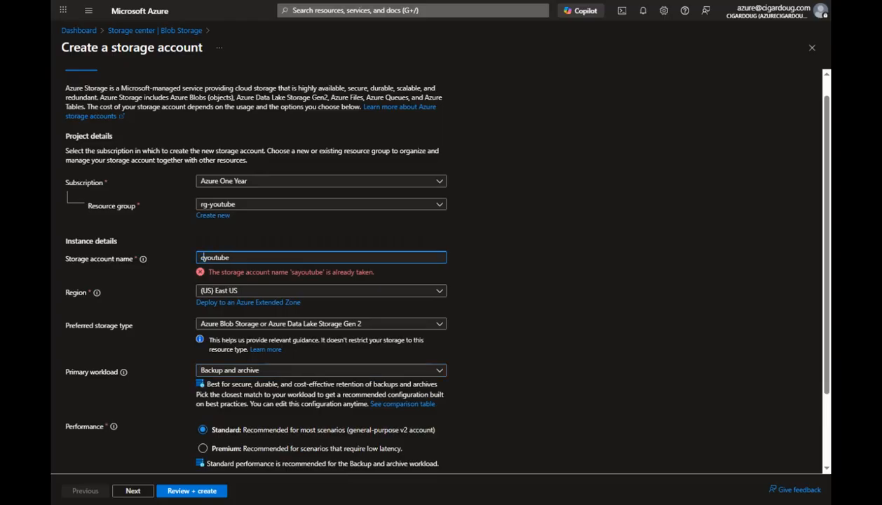
pyautogui.press('BackSpace')
pyautogui.press('BackSpace')
pyautogui.press('BackSpace')
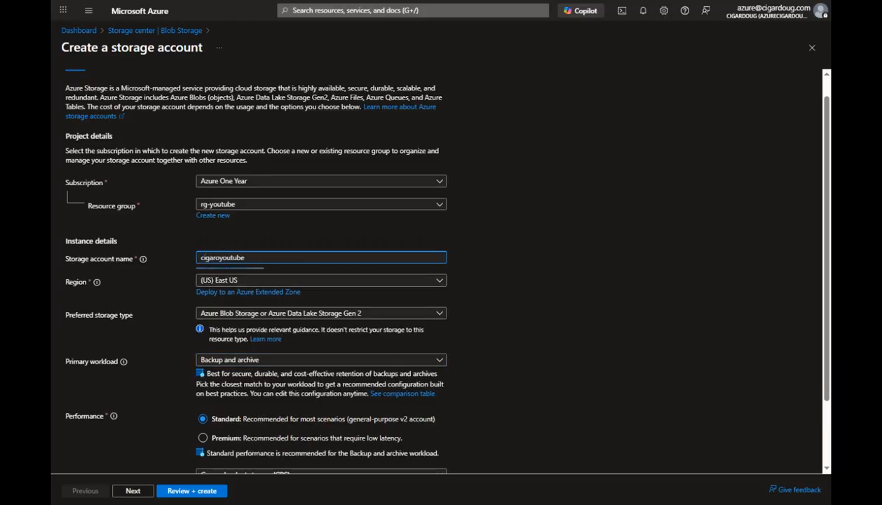
pyautogui.write('doug')
# Set the storage account's redundancy to Locally-redundant storage (LRS).
pyautogui.scroll(-2, 442, 267)
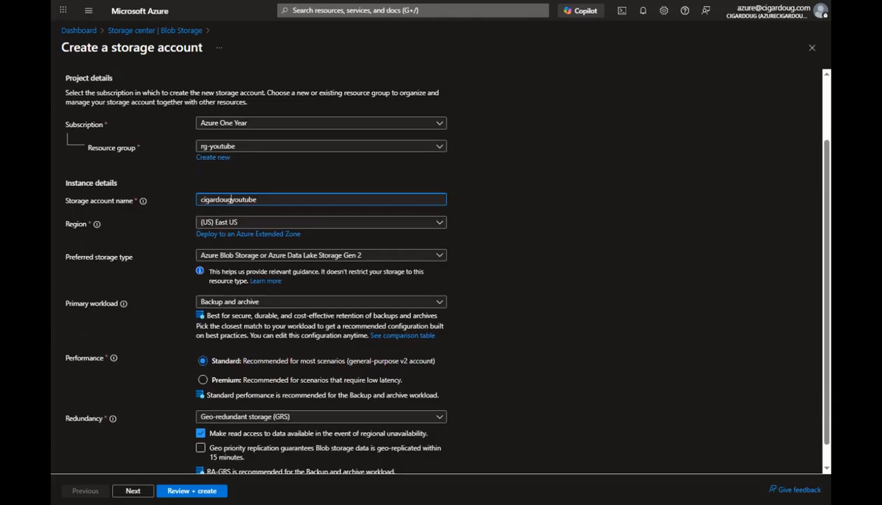
pyautogui.scroll(-1, 442, 266)
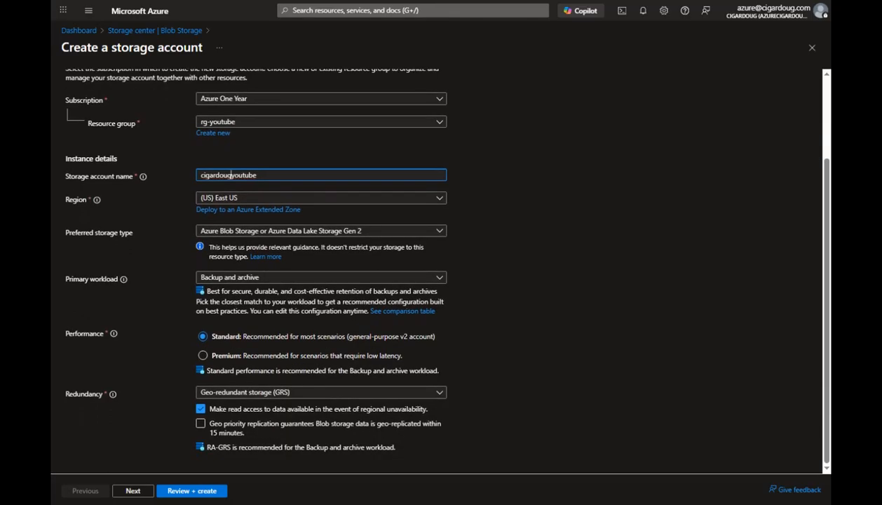
pyautogui.click(321, 393)
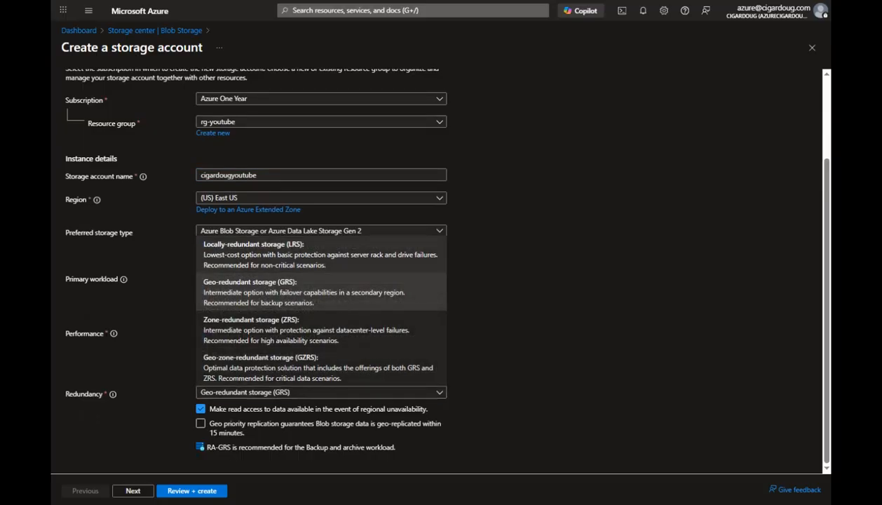
pyautogui.click(320, 255)
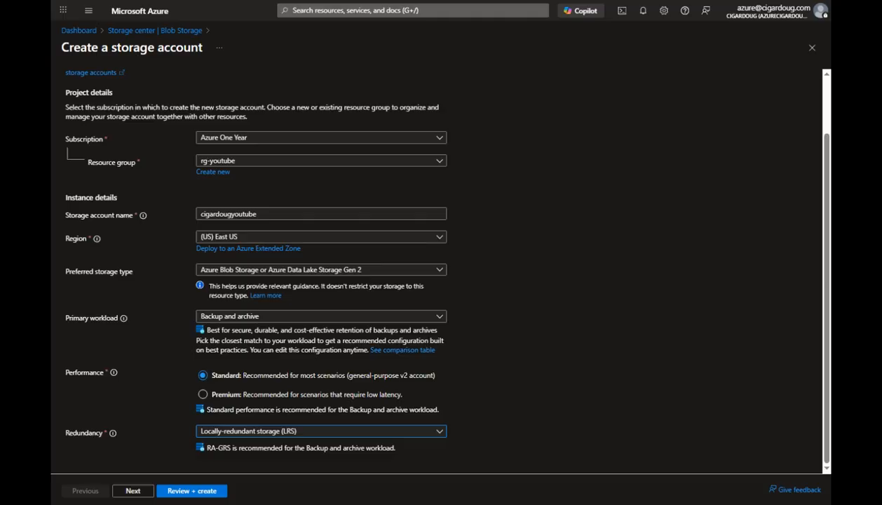
# Review the configuration summary from the basics through encryption, and create the storage account.
pyautogui.click(191, 491)
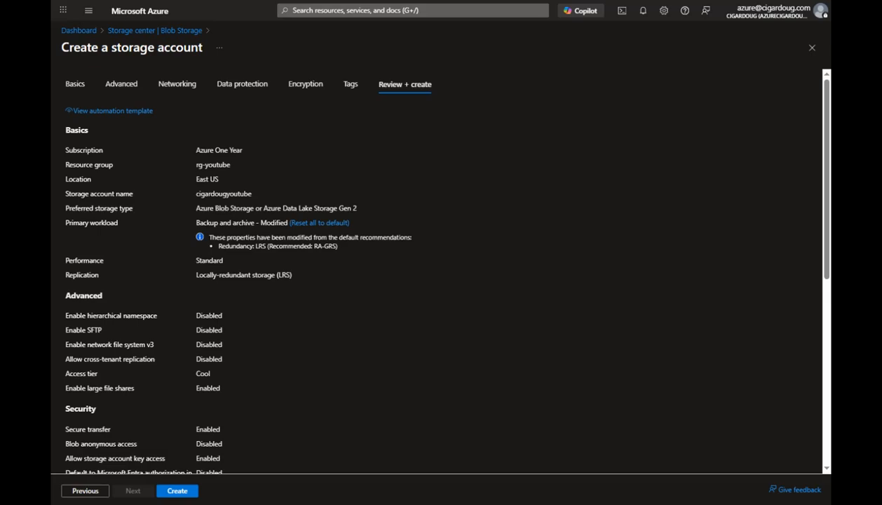
pyautogui.scroll(-3, 442, 274)
pyautogui.scroll(3, 442, 273)
pyautogui.scroll(-2, 442, 274)
pyautogui.scroll(2, 442, 273)
pyautogui.scroll(-1, 442, 273)
pyautogui.scroll(-5, 442, 273)
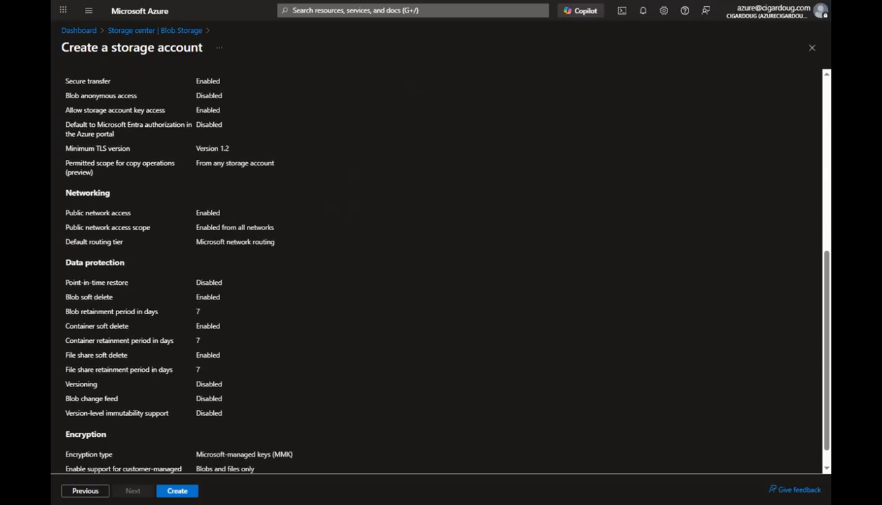
pyautogui.click(177, 491)
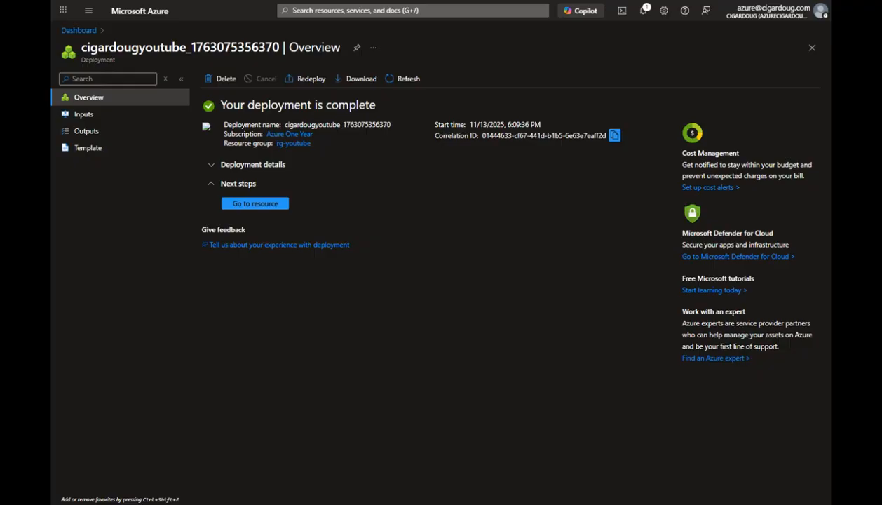
# Open the deployed cigardougyoutube storage account and pin it to the private YouTube dashboard.
pyautogui.click(254, 203)
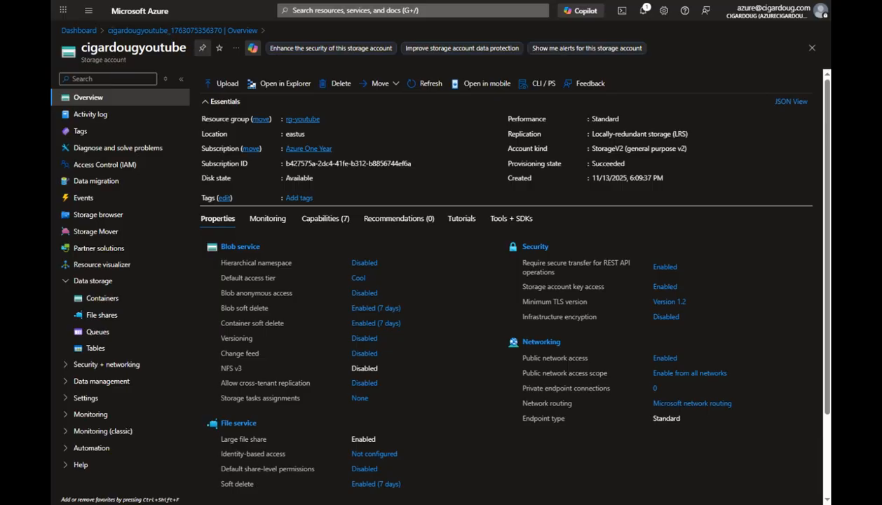
pyautogui.click(202, 48)
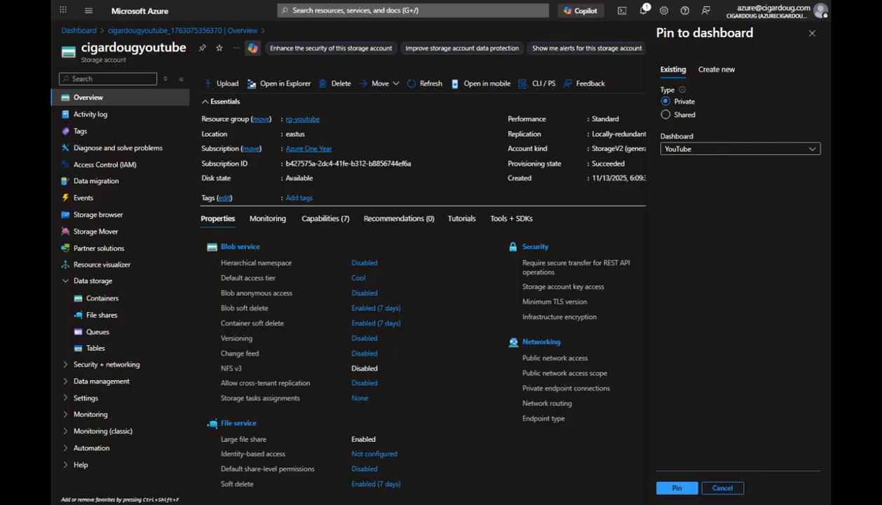
pyautogui.click(677, 488)
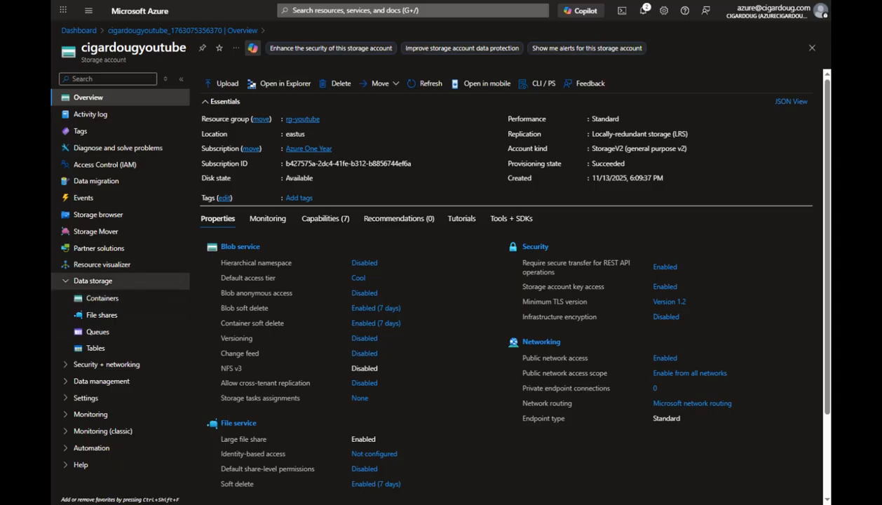
# Add a table named Tasks to the cigardougyoutube storage account's data storage.
pyautogui.click(93, 281)
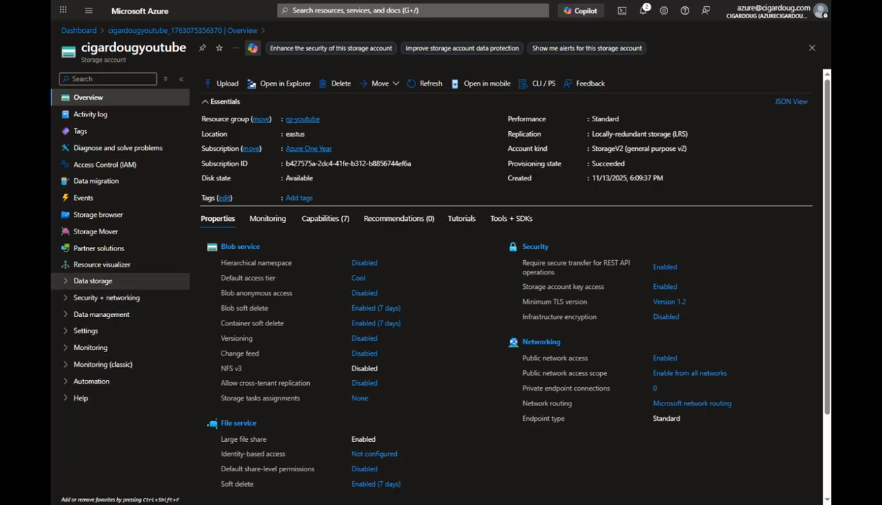
pyautogui.click(92, 280)
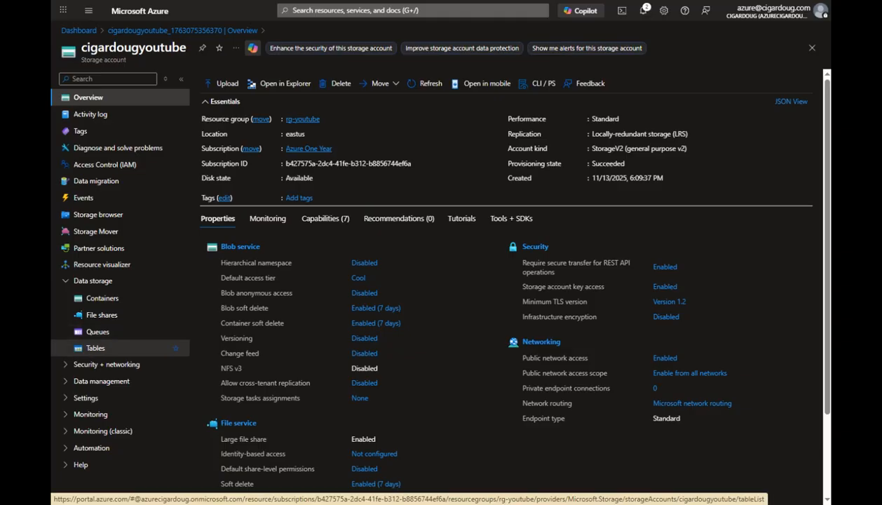
pyautogui.click(96, 348)
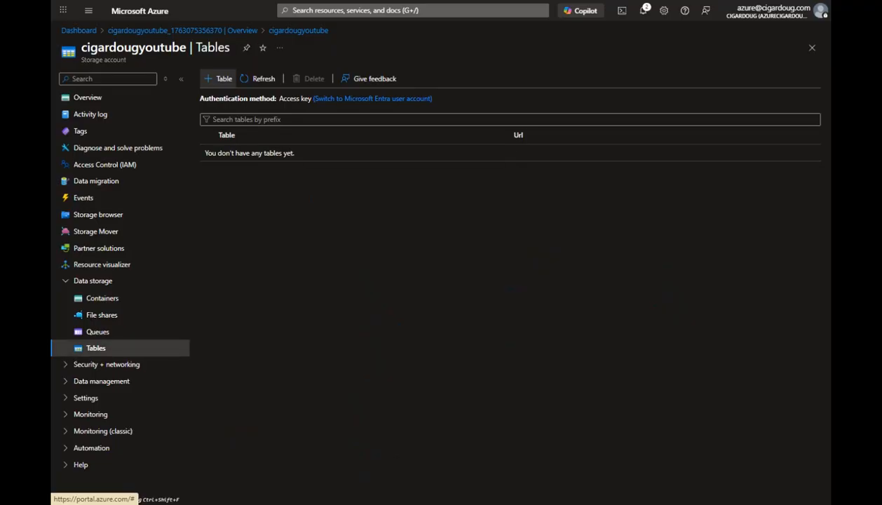
pyautogui.click(219, 79)
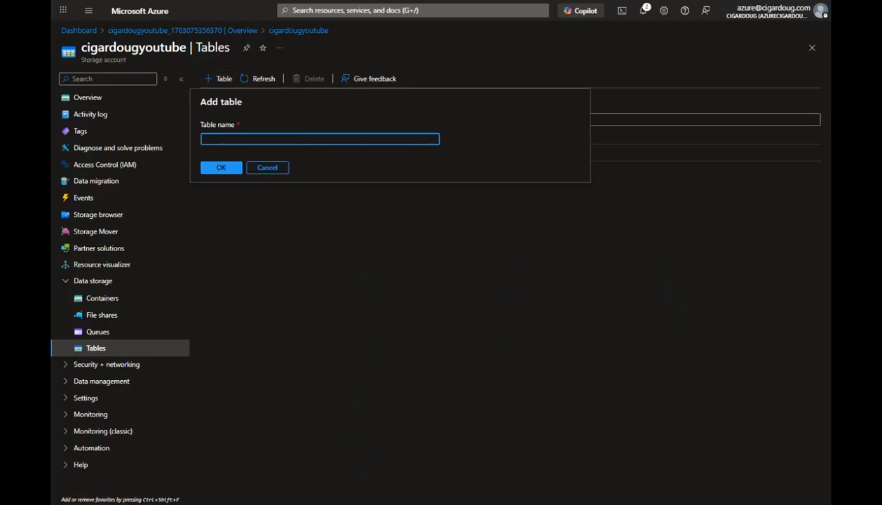
pyautogui.write('Tasks')
pyautogui.press('Return')
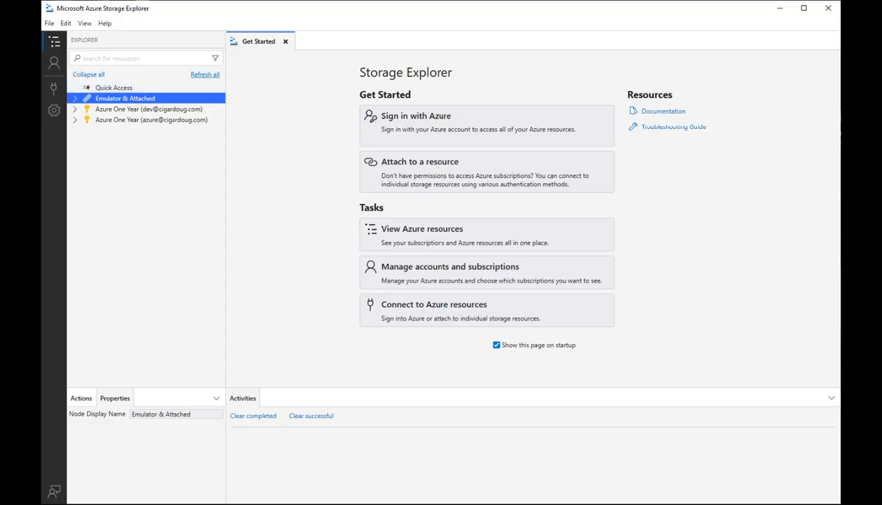
# Refresh all resources in Azure Storage Explorer, and collapse the last subscription's Disks node and the entire first Azure One Year subscription.
pyautogui.click(205, 74)
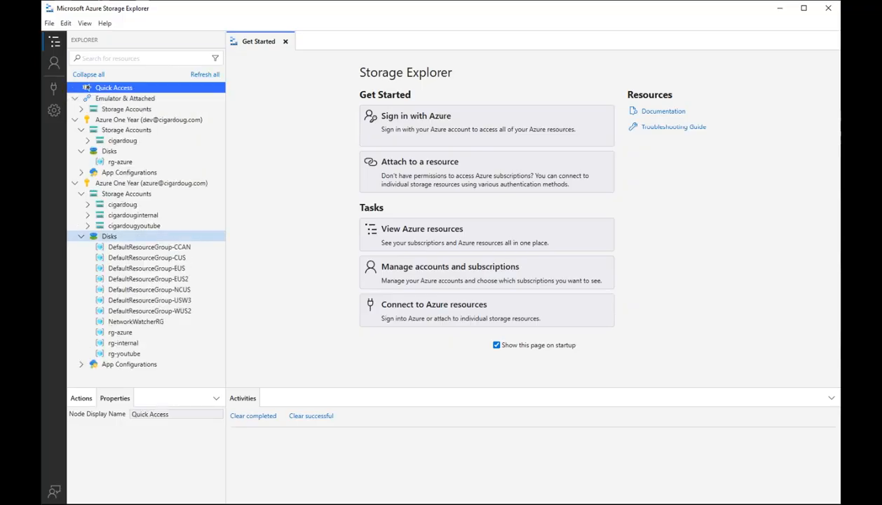
pyautogui.click(81, 236)
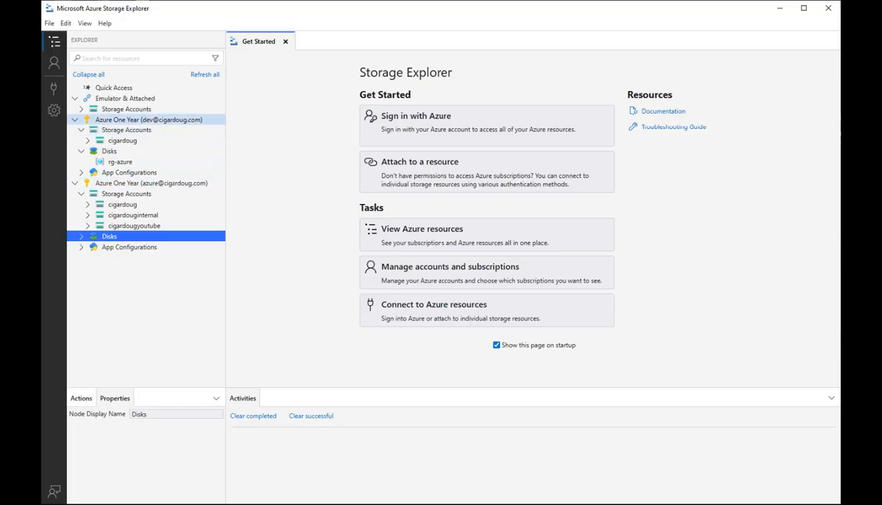
pyautogui.doubleClick(148, 119)
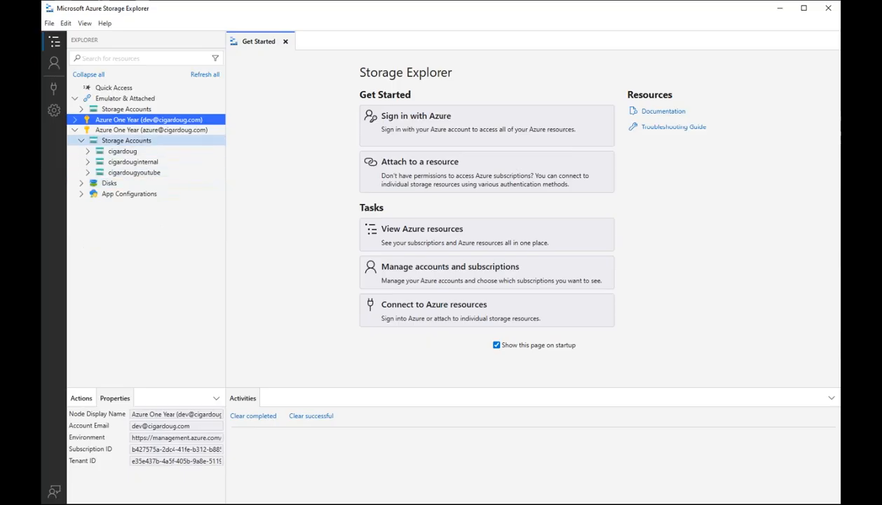
pyautogui.click(82, 140)
pyautogui.click(81, 140)
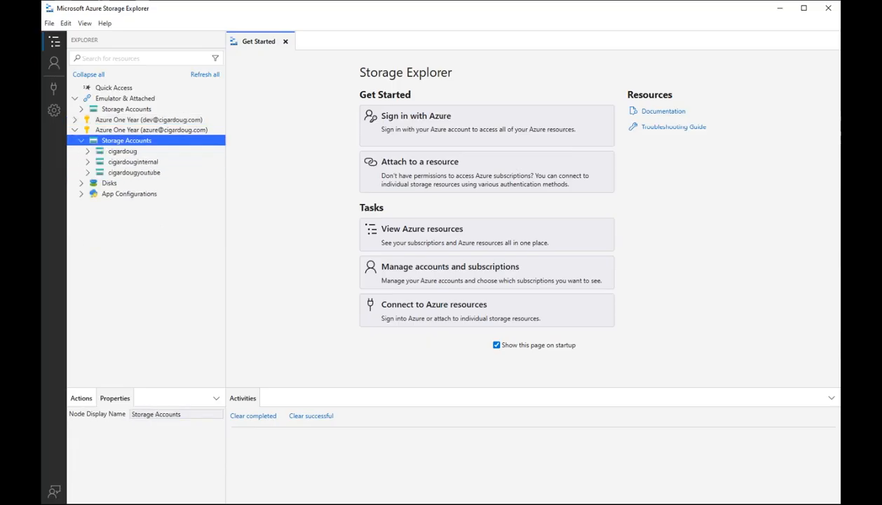
# Browse the cigardougyoutube storage account's blob containers, file shares and queues, and open its Tasks table.
pyautogui.click(87, 173)
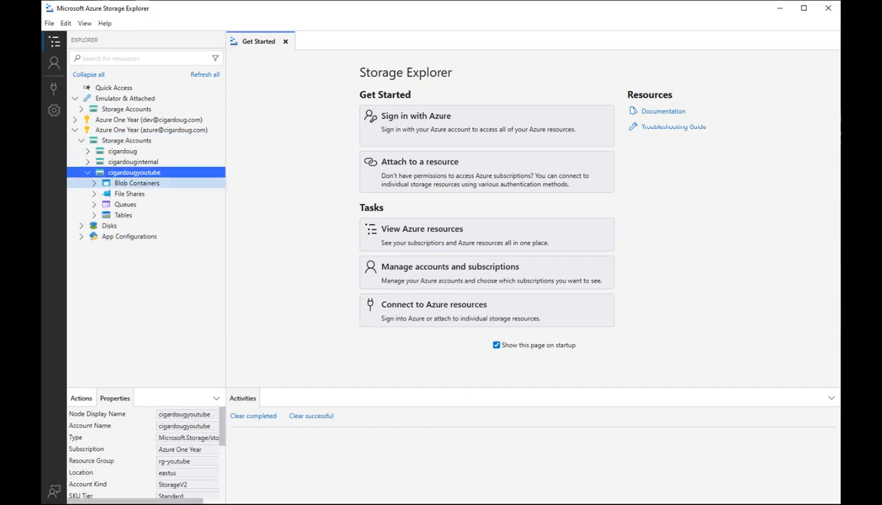
pyautogui.click(137, 183)
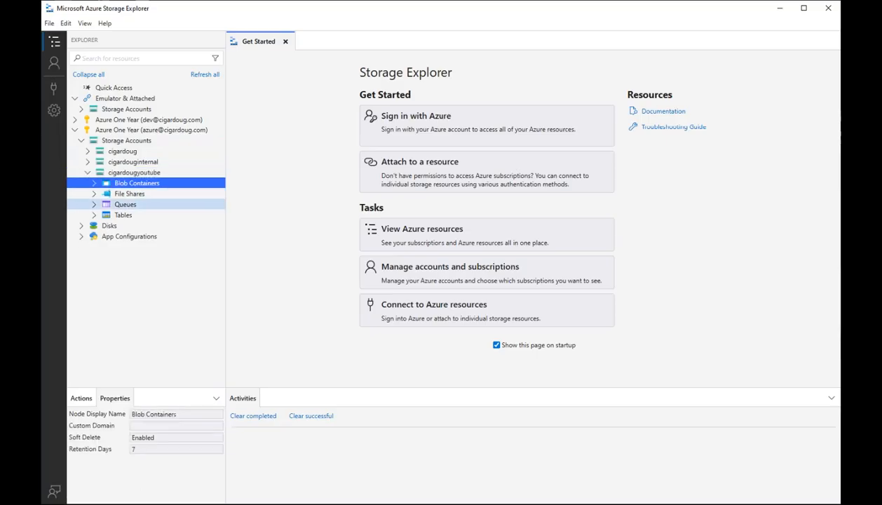
pyautogui.click(94, 183)
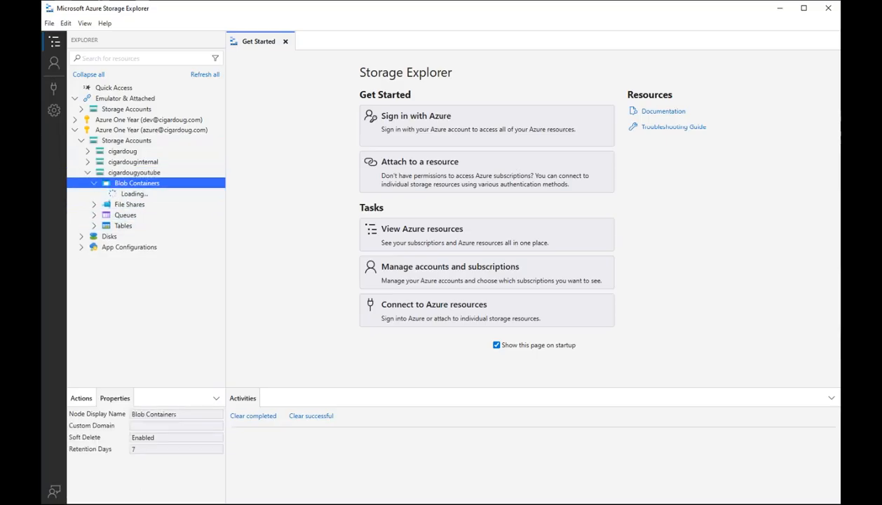
pyautogui.click(94, 183)
pyautogui.click(94, 193)
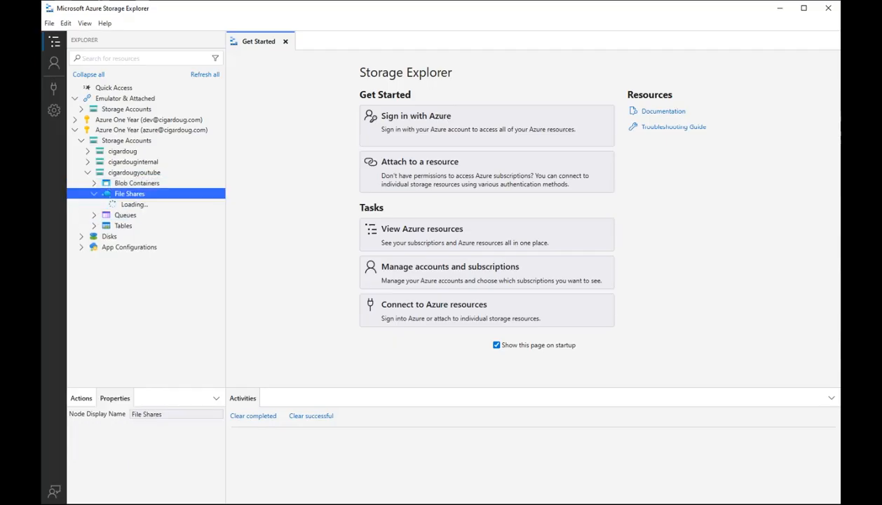
pyautogui.click(94, 204)
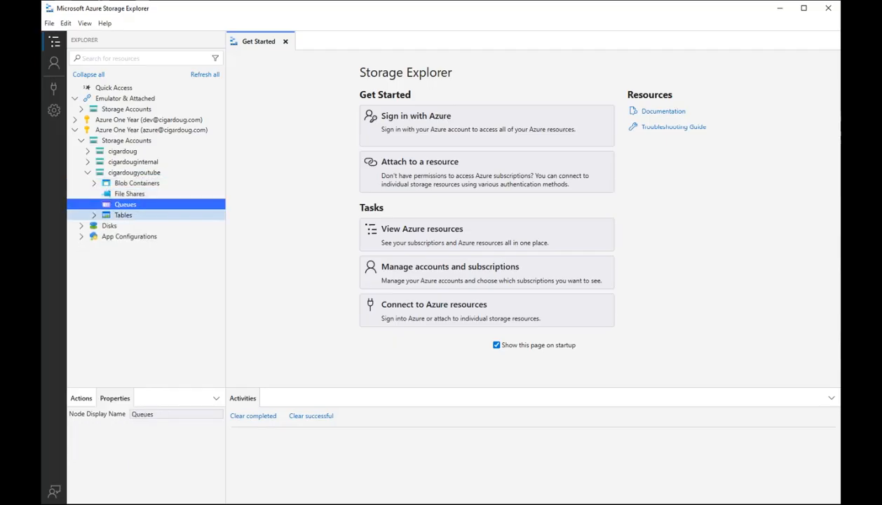
pyautogui.click(94, 215)
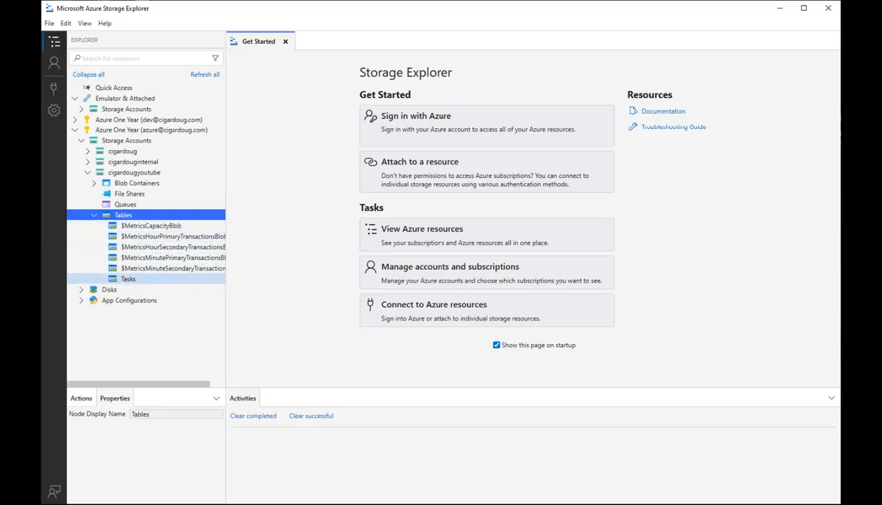
pyautogui.click(128, 279)
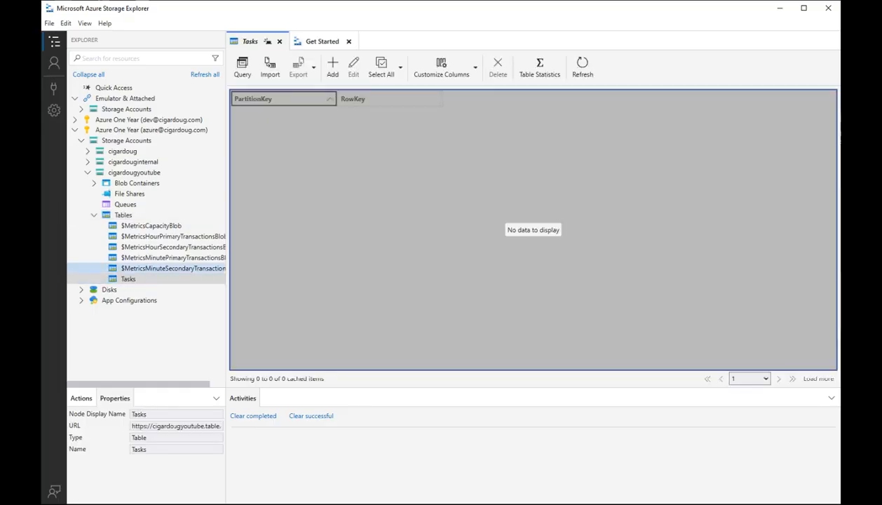